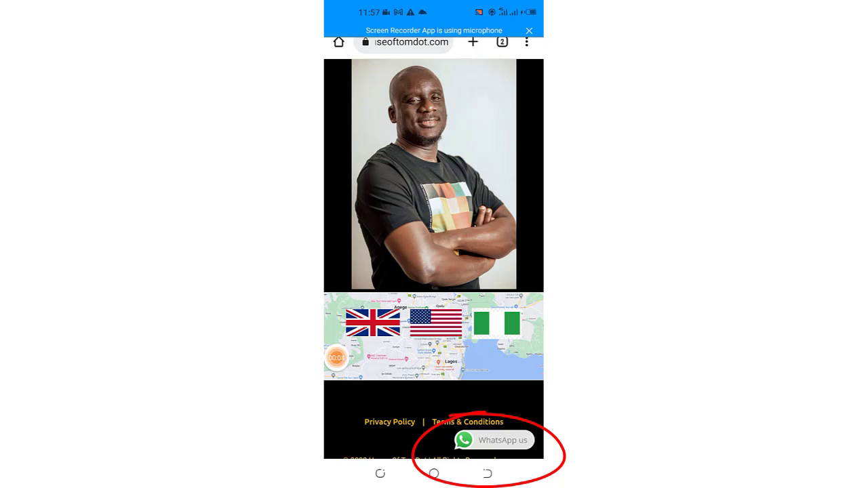
Sign in to the House Of TomDot WordPress admin from the wp-login page
click(494, 440)
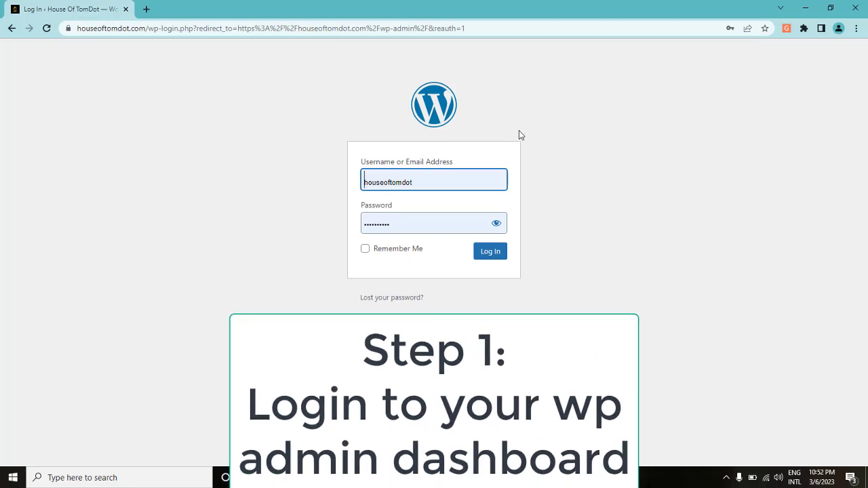
click(493, 255)
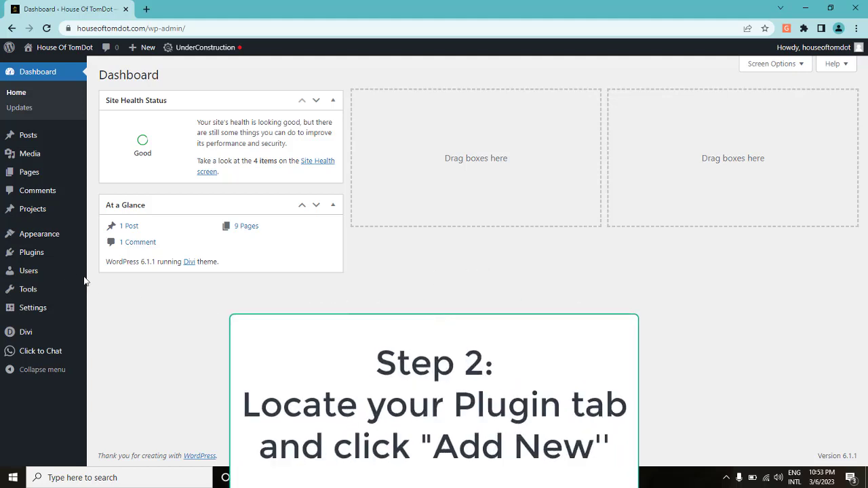
Go to Plugins > Add New to browse the featured plugins
mouse_move(13, 255)
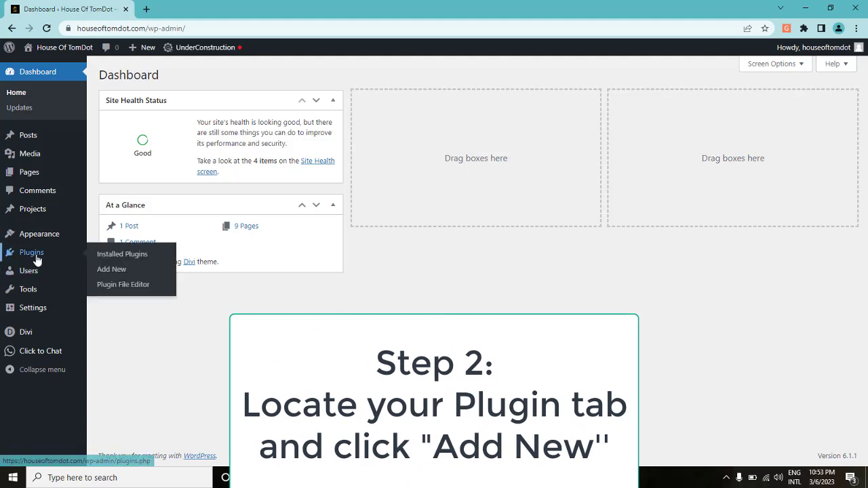
click(106, 271)
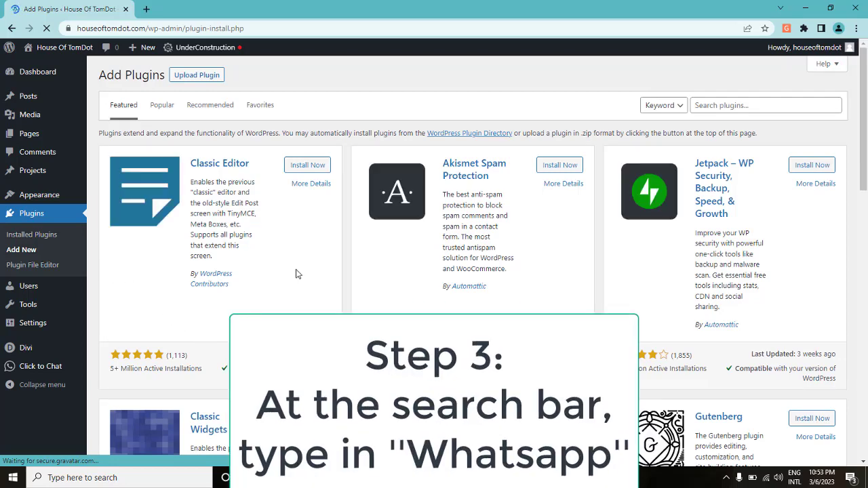
Search plugins for 'whatsapp', then install and activate Click to Chat by HoliThemes
click(730, 106)
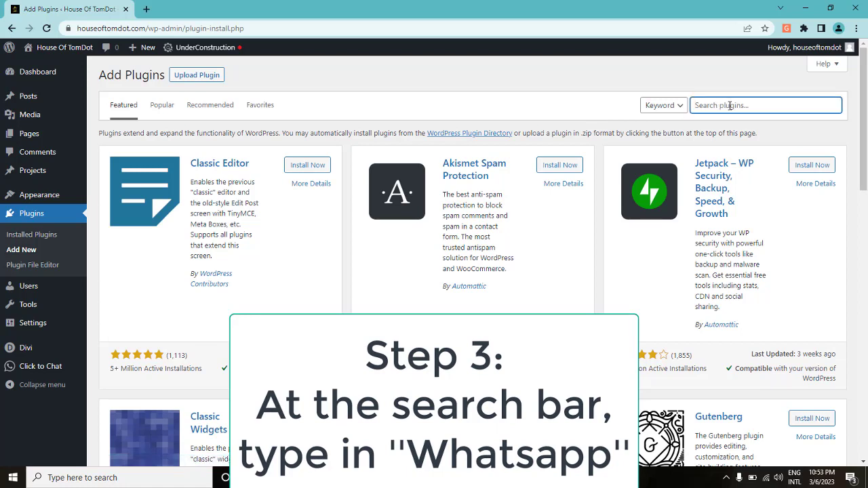
text(w)
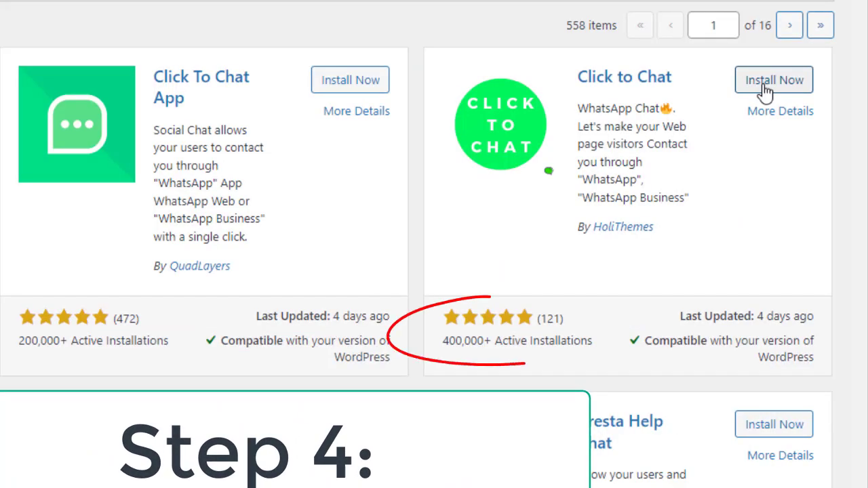
click(766, 90)
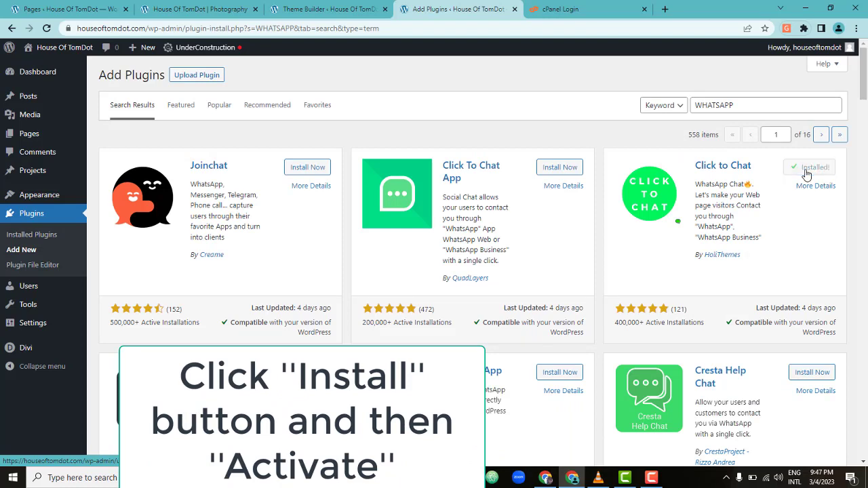
click(816, 170)
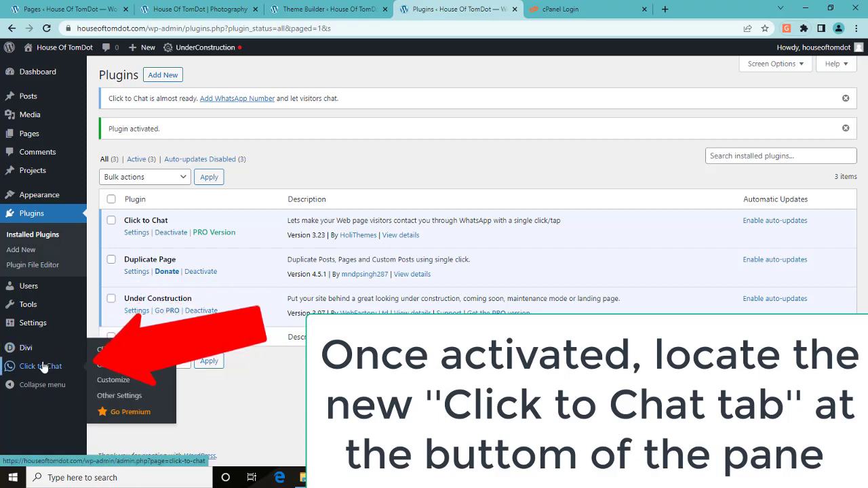
Enter the business WhatsApp number with the +234 code in Click to Chat settings
click(116, 350)
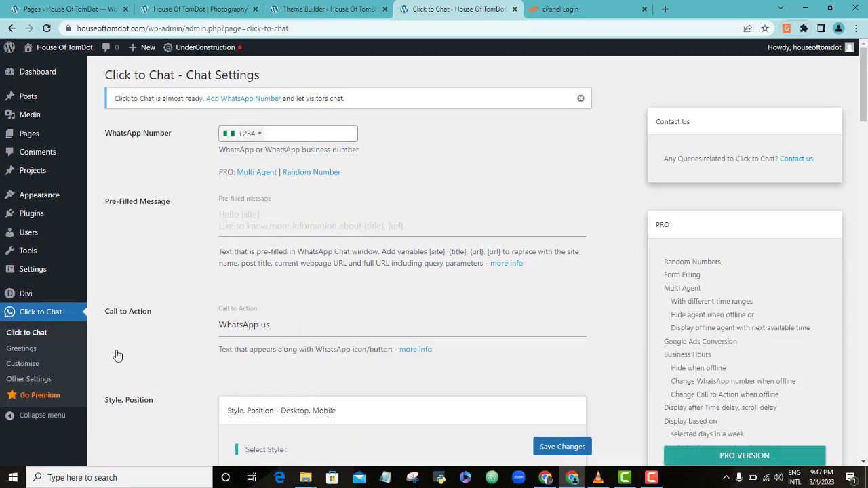
click(289, 133)
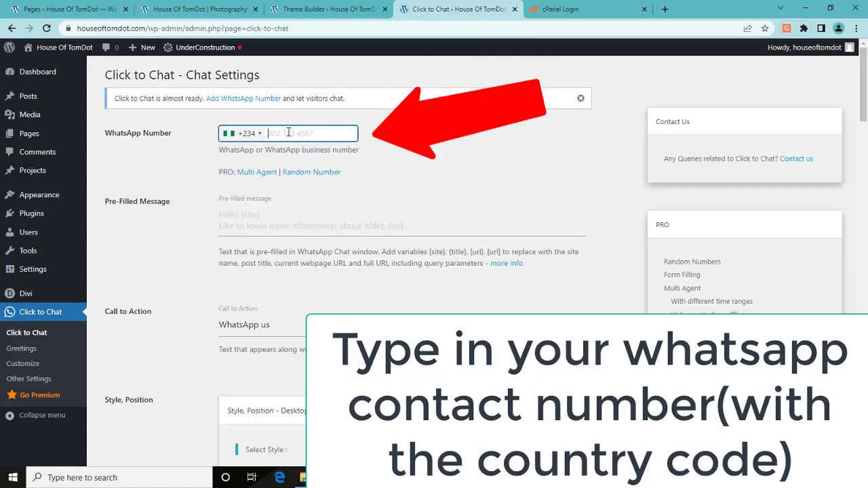
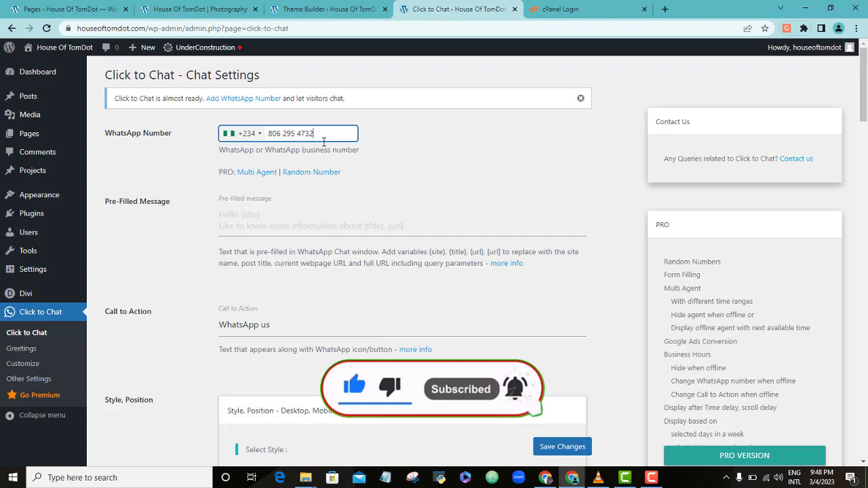
Set the pre-filled message to 'Hello, how may we help you today?' and check the 'WhatsApp us' call to action
click(253, 219)
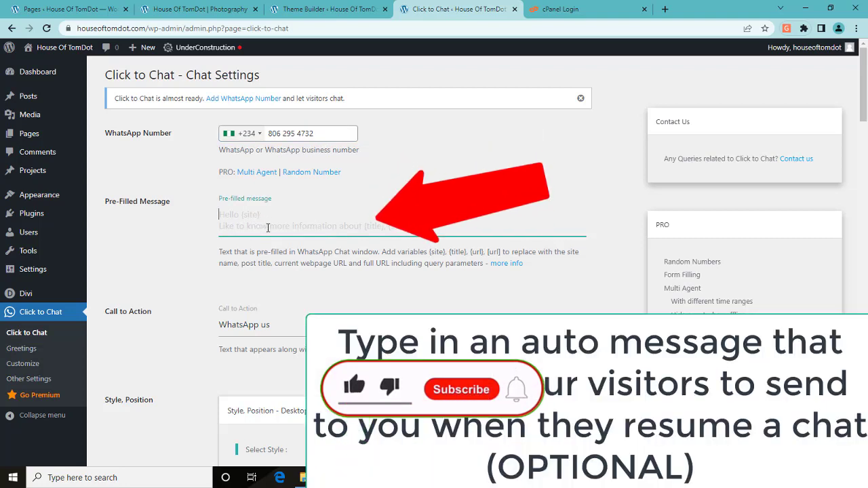
text(Hello, )
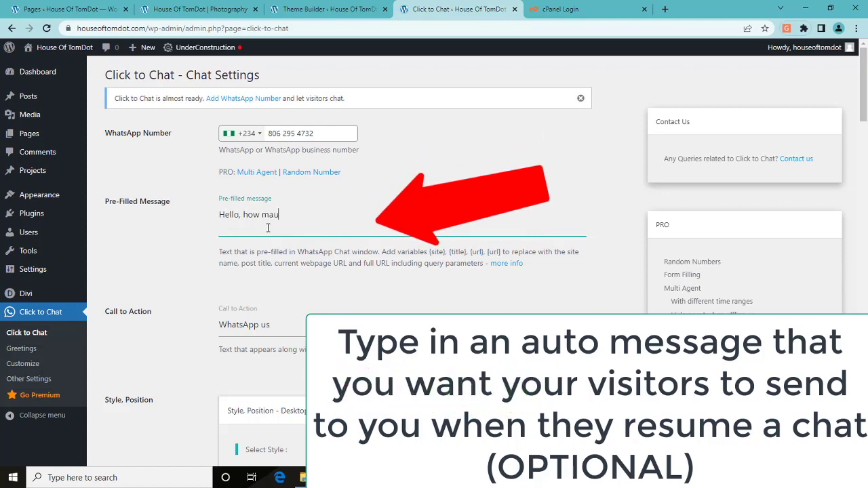
text(how may we help you today?)
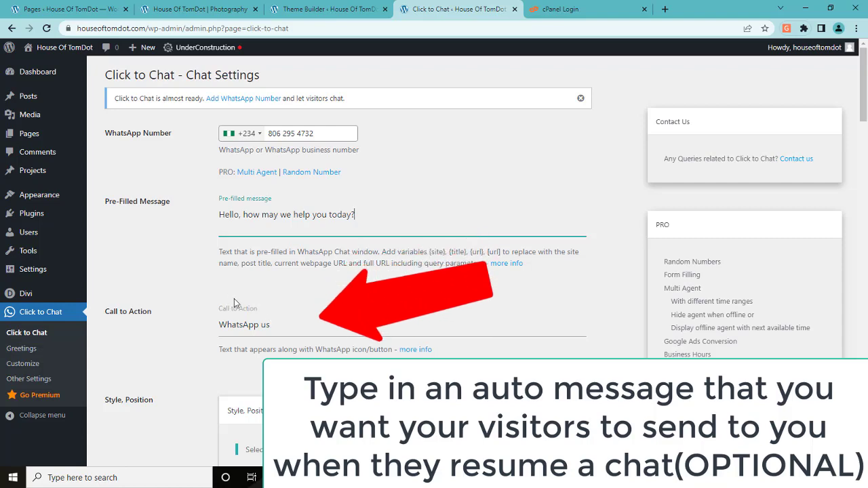
click(287, 326)
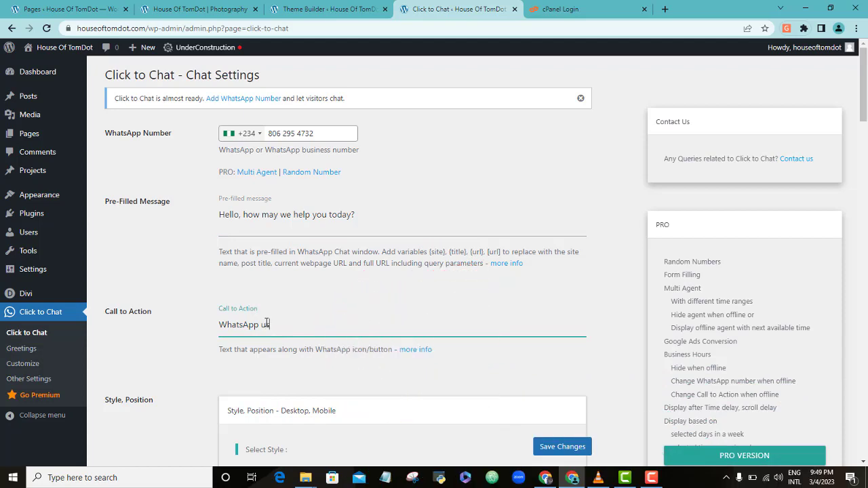
drag(865, 87, 865, 133)
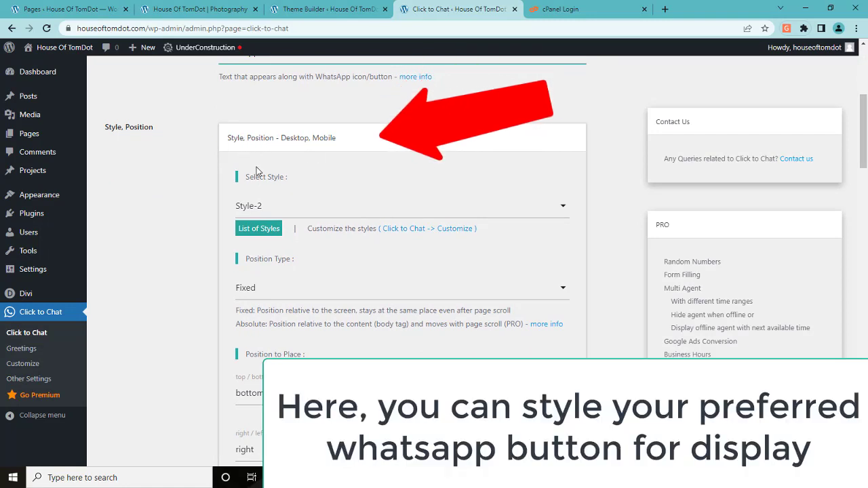
Open Click to Chat's List of Styles link in a new browser tab and switch to it
click(257, 144)
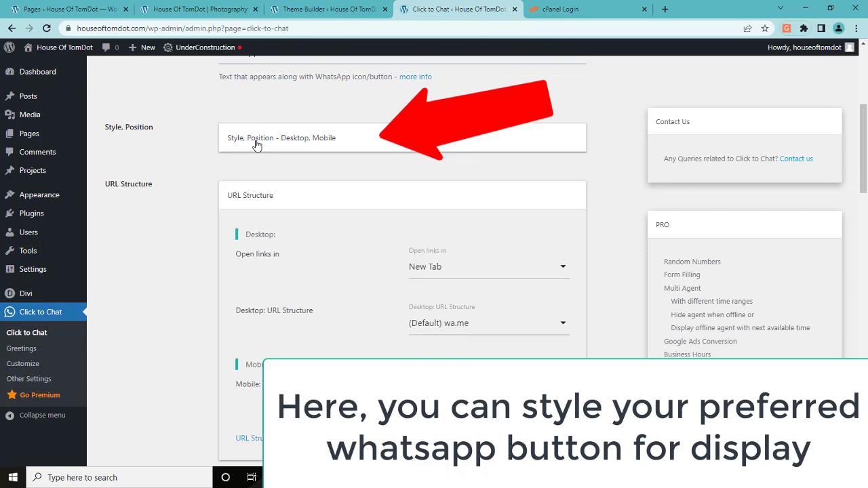
click(268, 143)
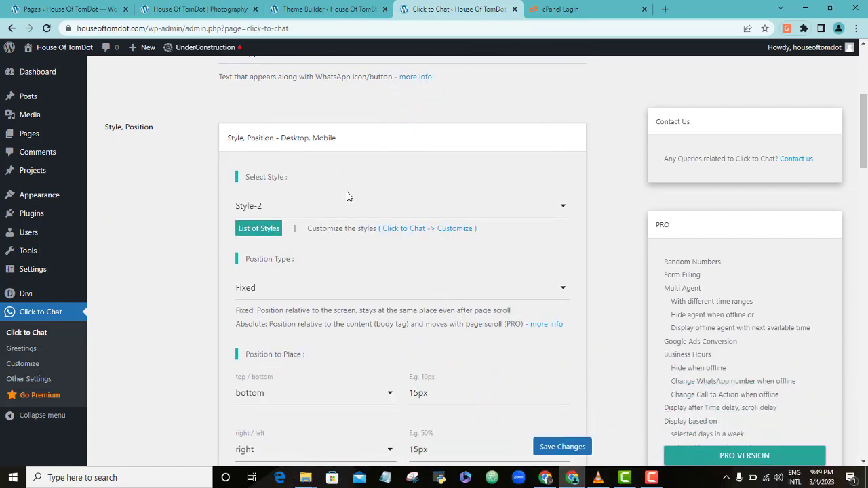
right_click(279, 231)
click(285, 237)
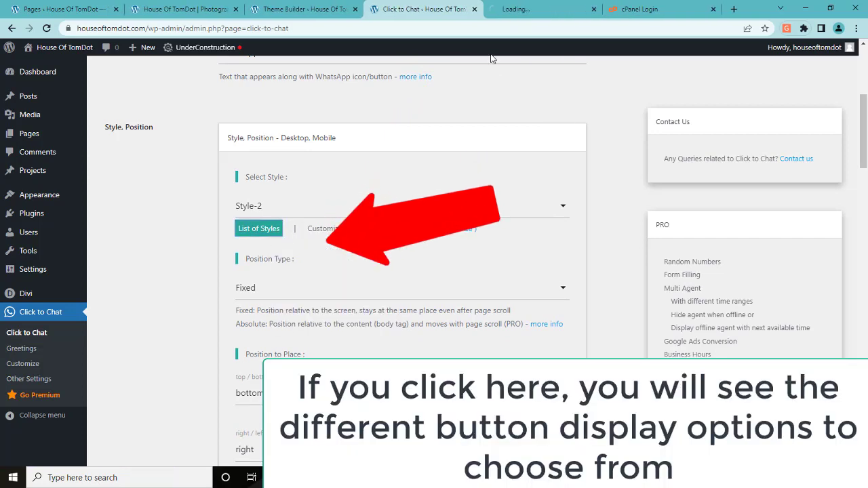
mouse_move(518, 10)
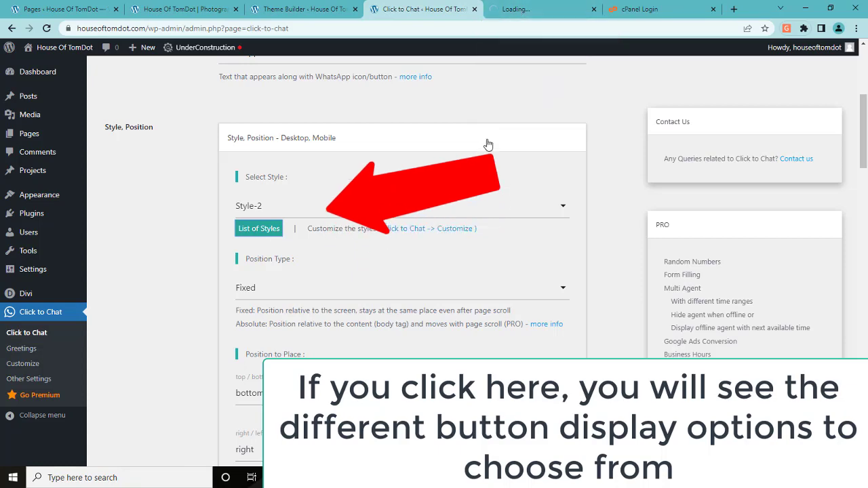
click(519, 9)
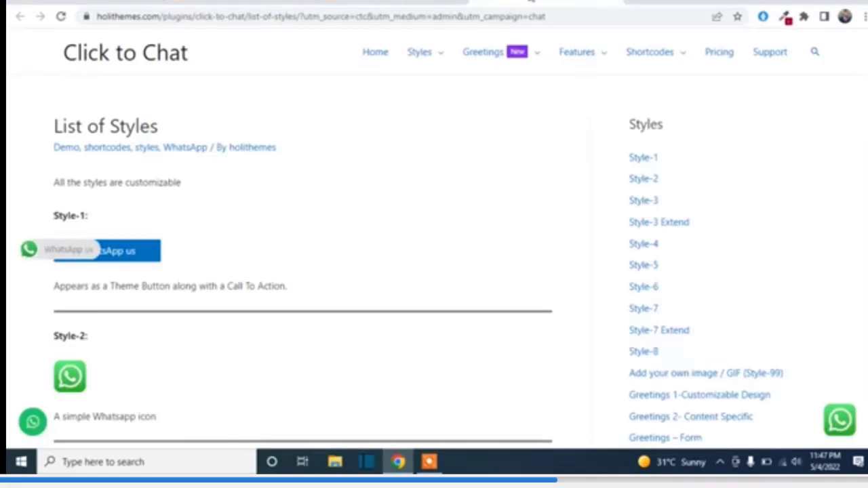
Browse the Style examples on holithemes.com, then return to the WordPress settings tab, still on Style-2
scroll(297, 165, down, 1)
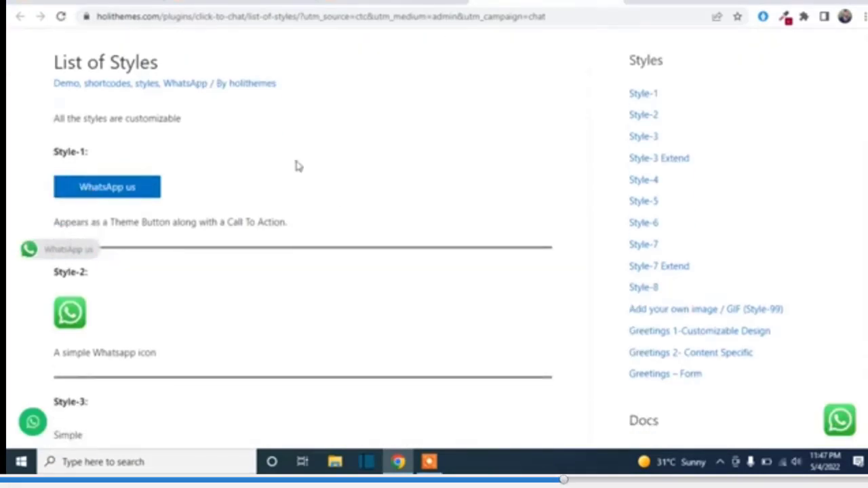
scroll(122, 193, down, 2)
scroll(112, 190, down, 5)
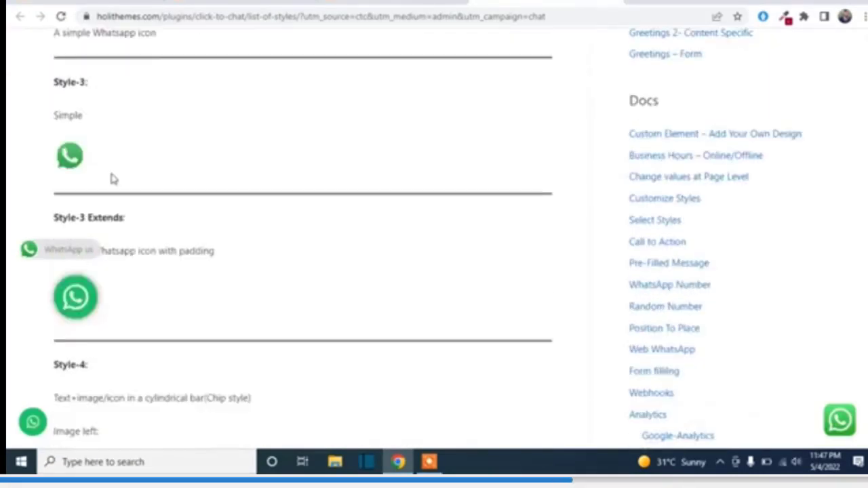
scroll(120, 190, down, 6)
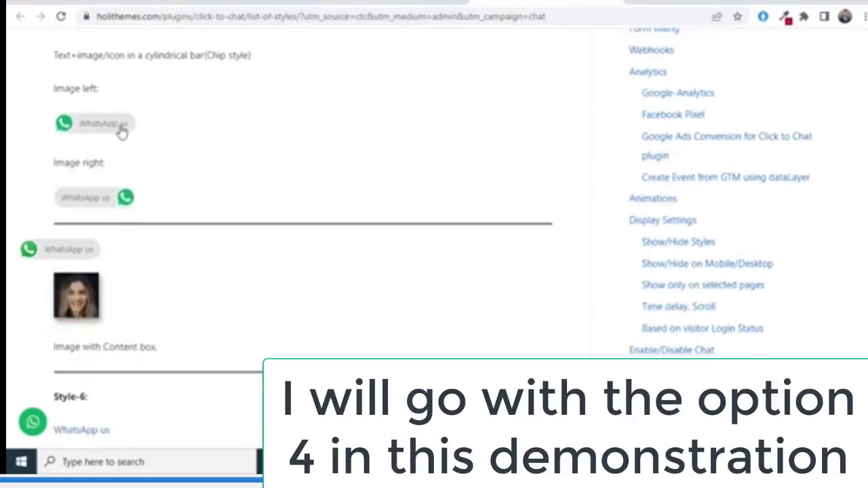
scroll(151, 158, up, 14)
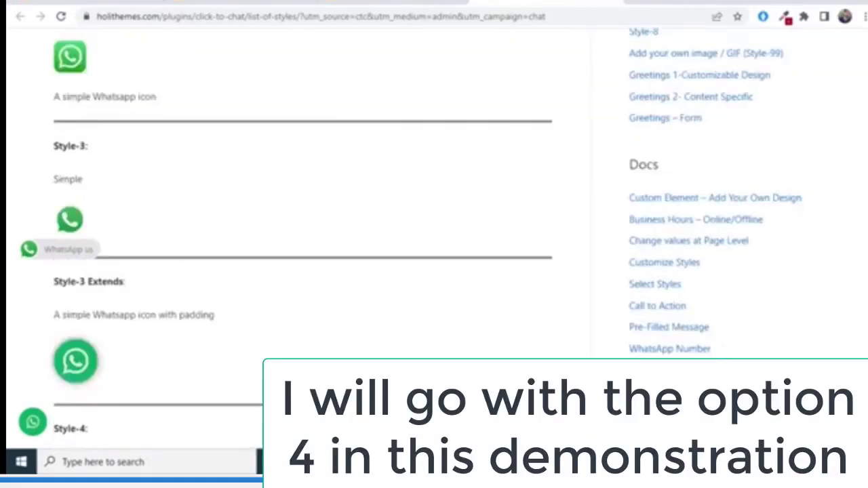
scroll(120, 300, up, 2)
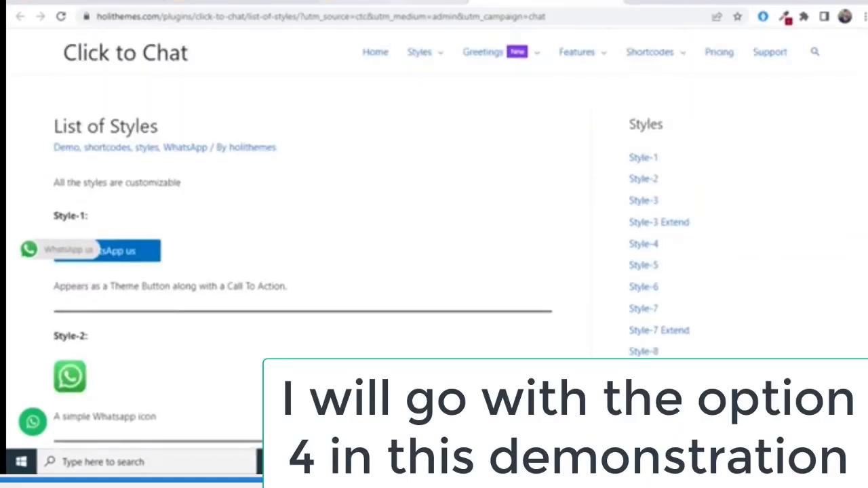
key(ctrl+Tab)
click(419, 229)
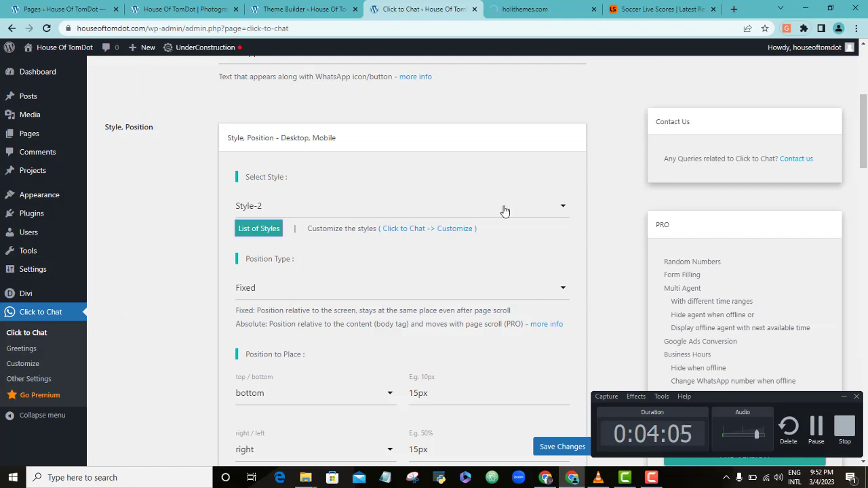
Choose Style-4 for the chat button, keeping the Fixed position at bottom right
click(548, 213)
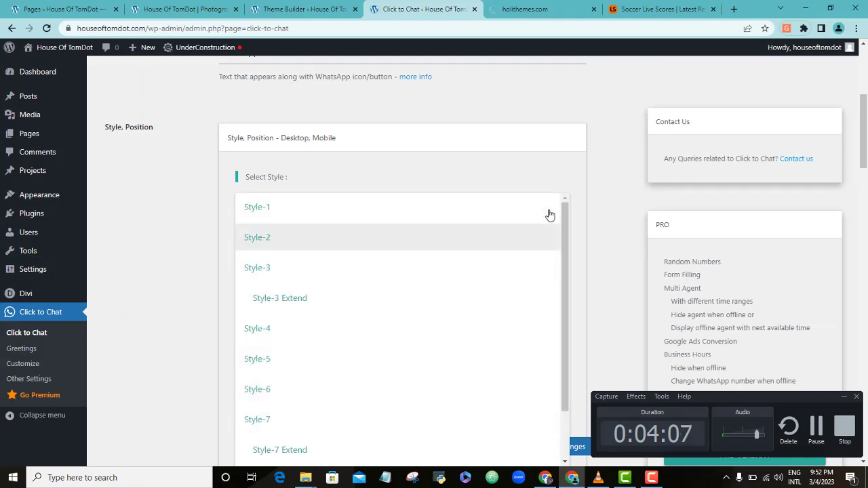
click(320, 328)
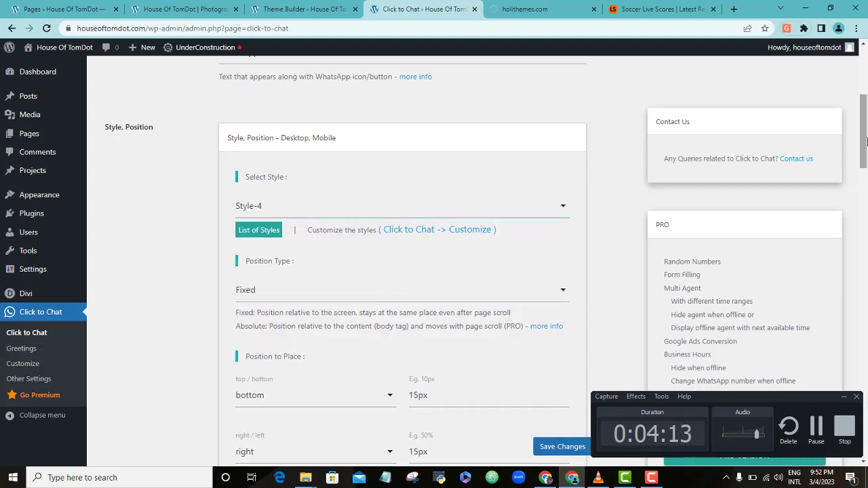
drag(866, 140, 859, 168)
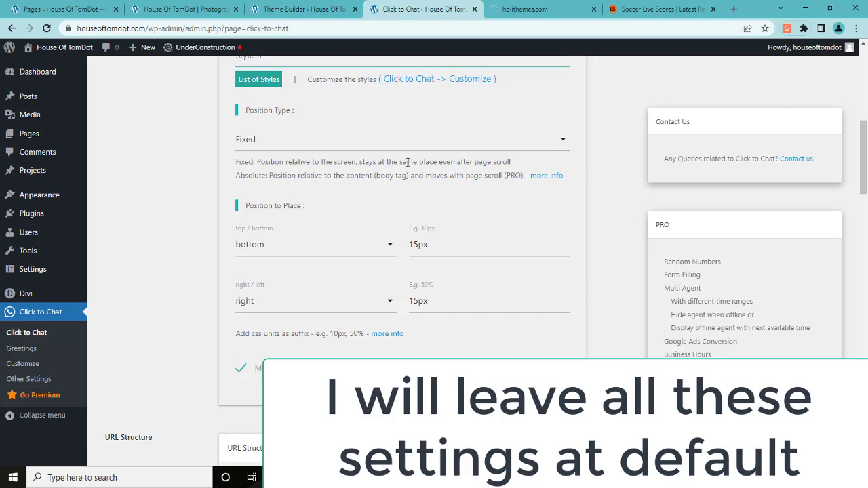
click(543, 148)
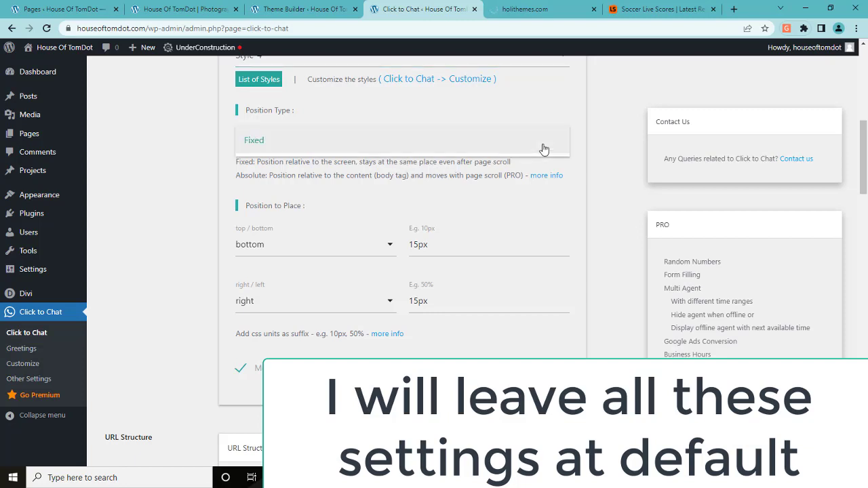
click(542, 148)
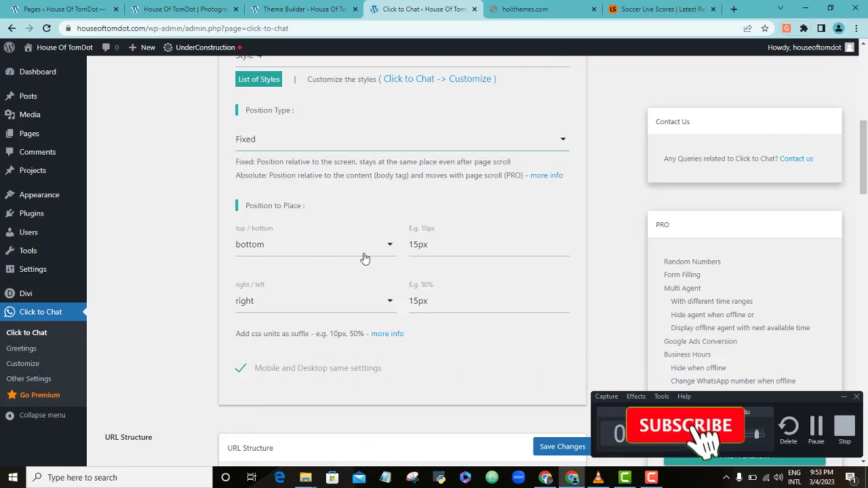
click(387, 246)
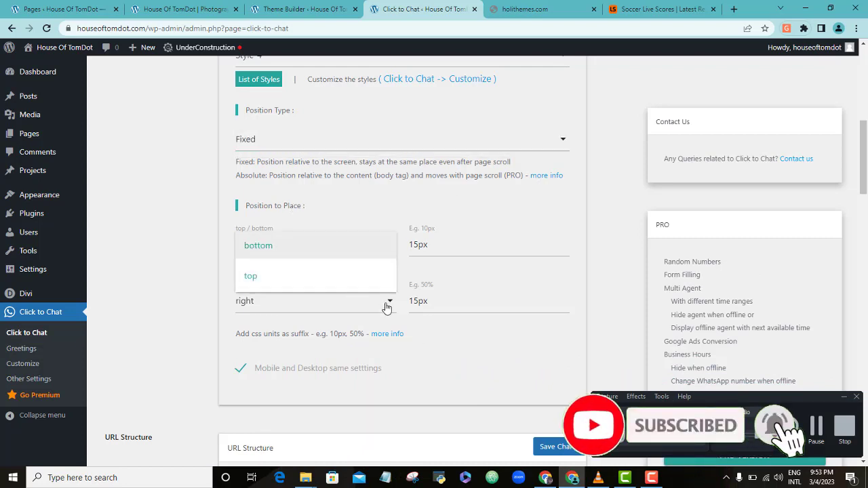
click(386, 304)
click(413, 323)
Save the Click to Chat settings
scroll(525, 210, down, 9)
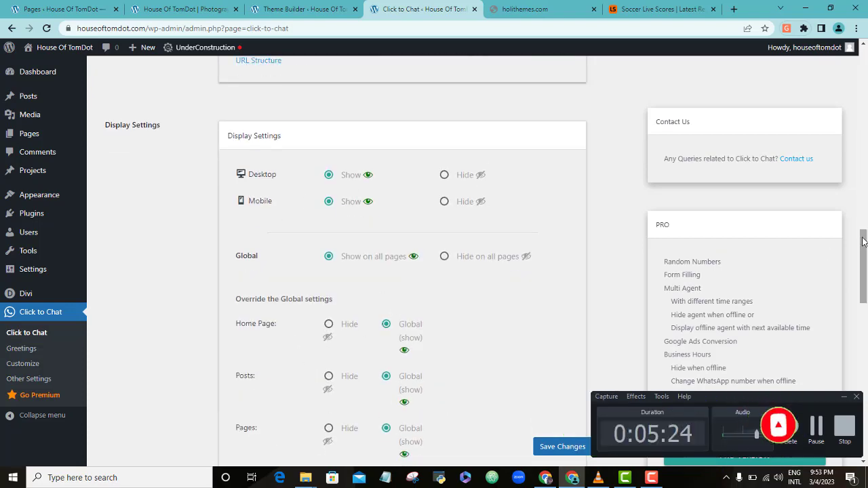
scroll(368, 257, down, 8)
scroll(586, 404, down, 5)
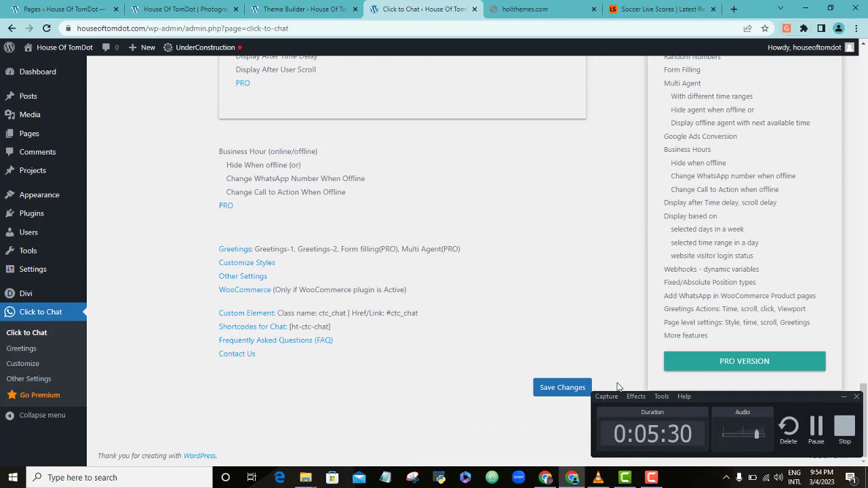
click(560, 389)
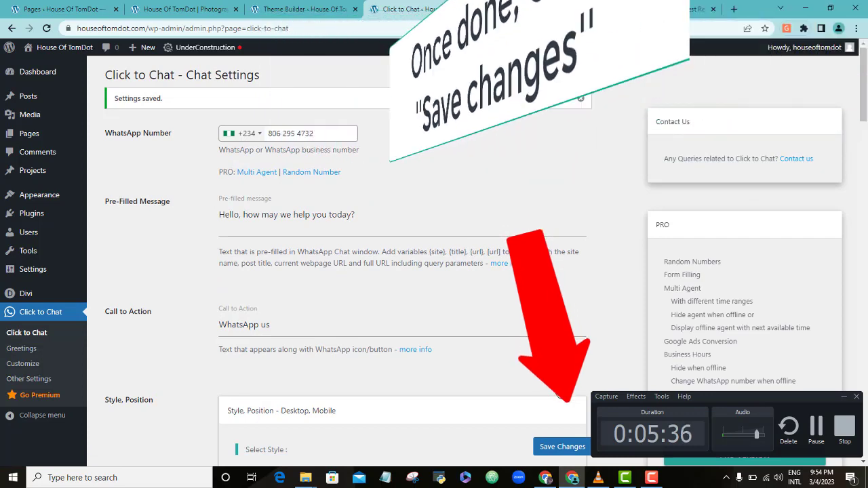
Open the live House Of TomDot site in a new tab via the admin bar's Visit Site link
mouse_move(37, 73)
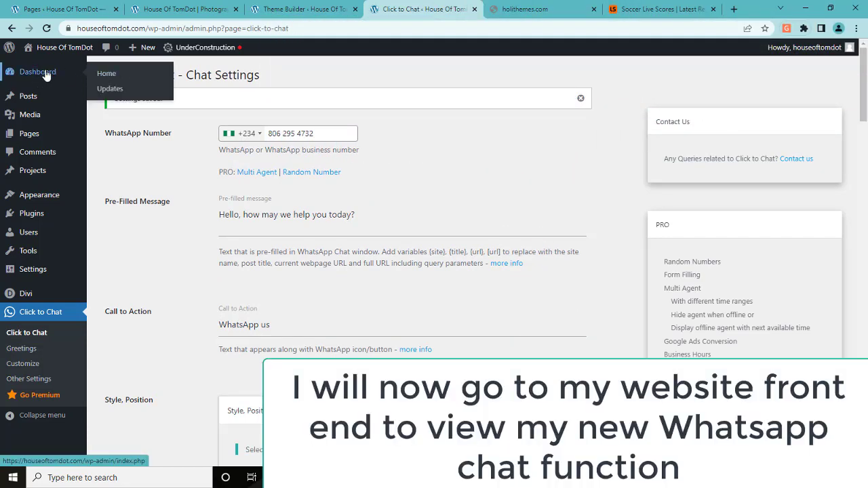
mouse_move(49, 51)
right_click(42, 67)
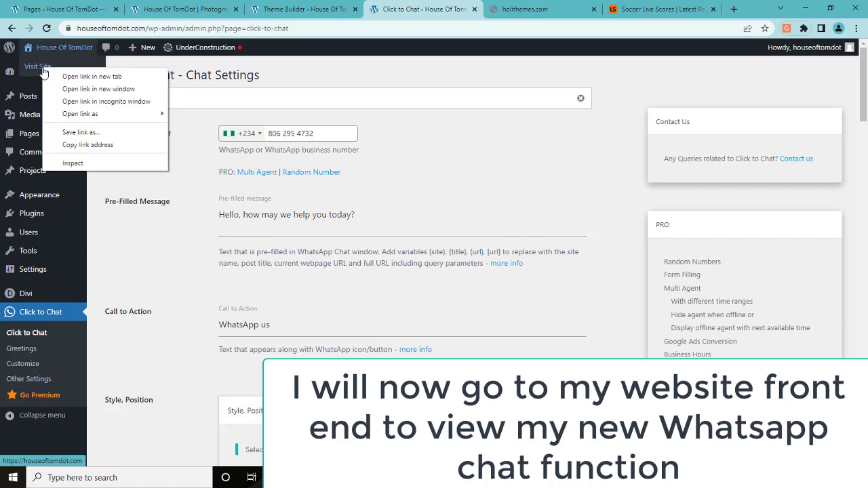
click(82, 76)
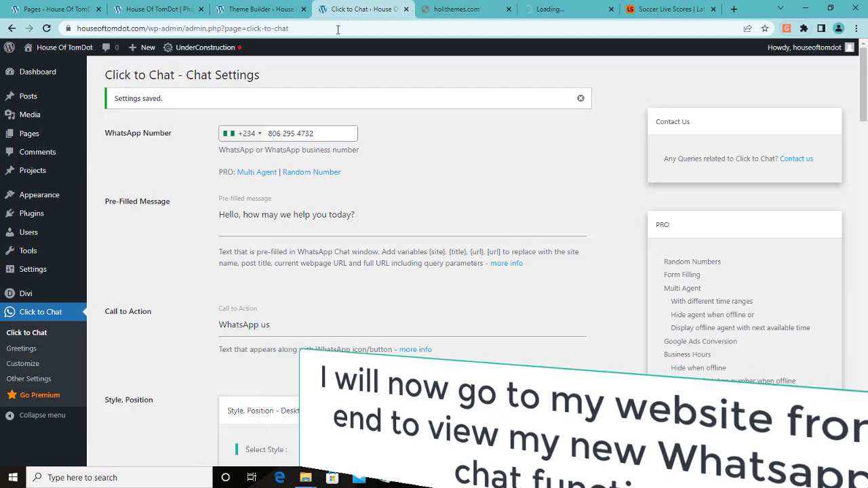
click(553, 10)
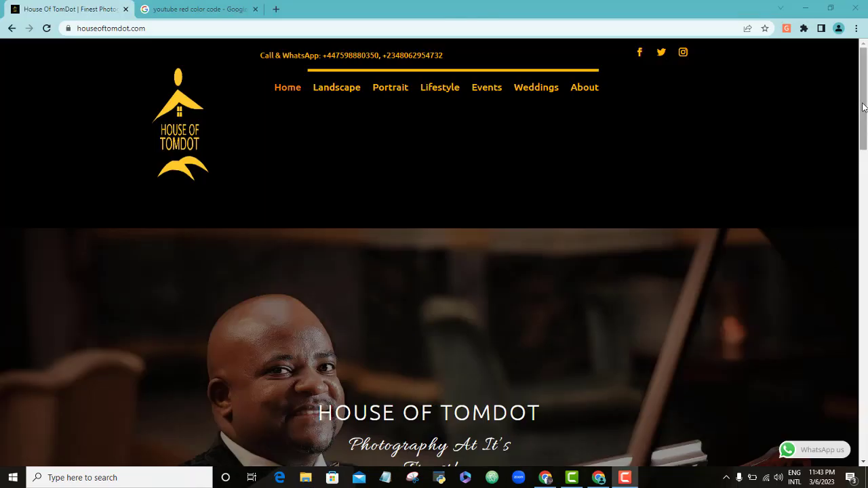
Launch a WhatsApp chat from the site's floating 'WhatsApp us' button at the bottom right
drag(863, 104, 863, 194)
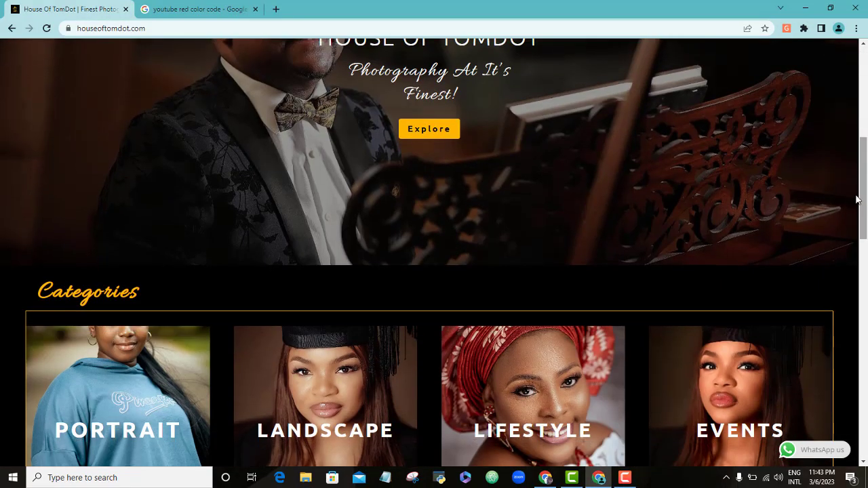
click(814, 451)
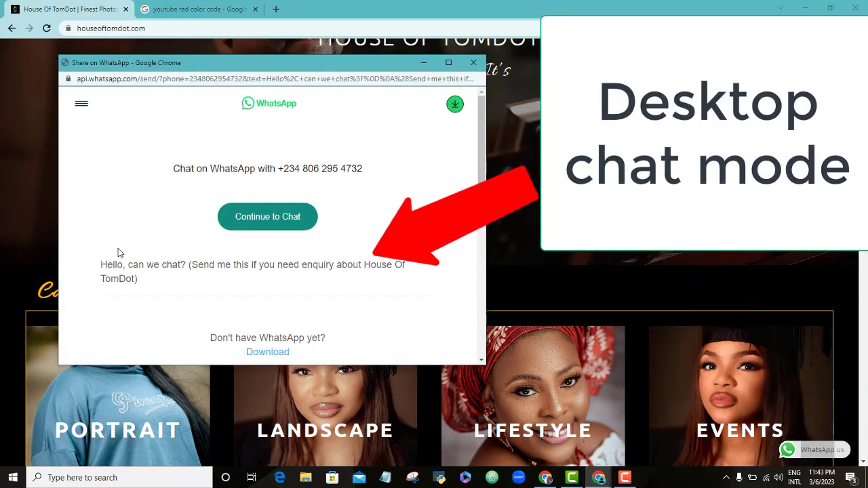
Check the prefilled enquiry message and continue to the chat in WhatsApp Web
drag(99, 264, 137, 300)
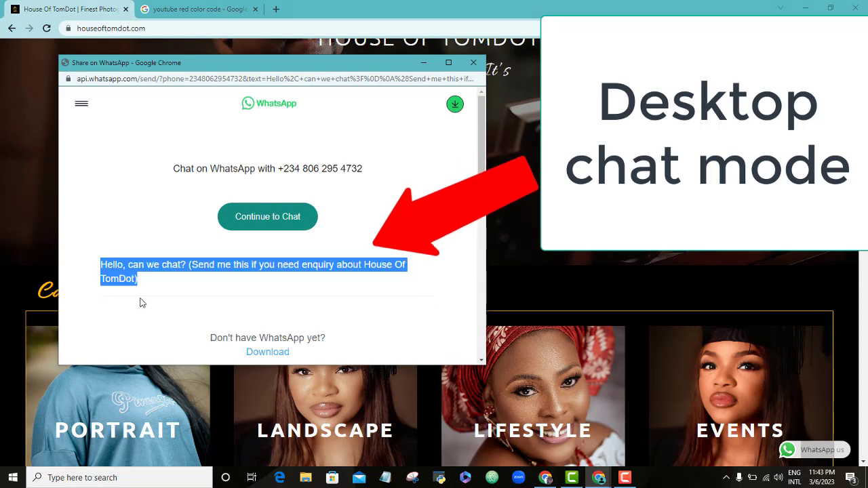
click(133, 232)
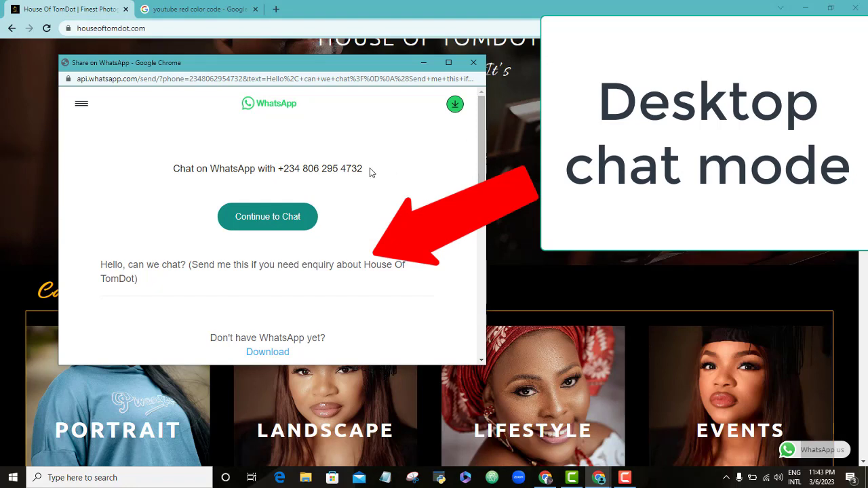
click(299, 216)
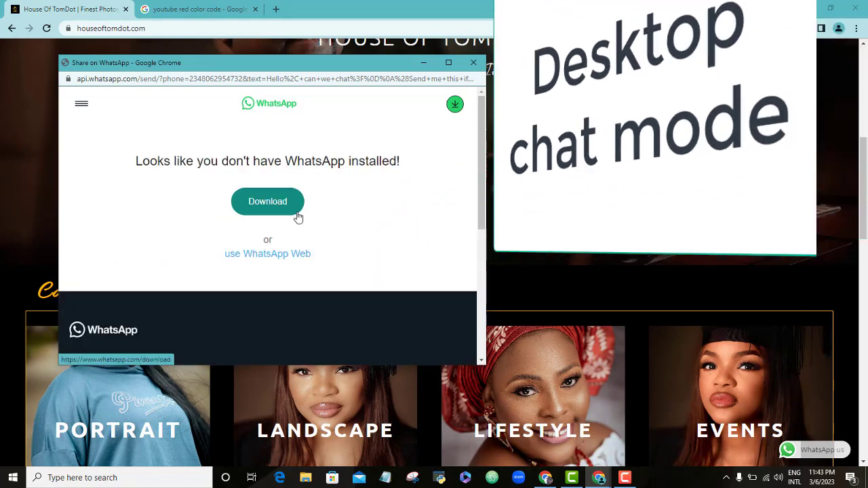
click(304, 255)
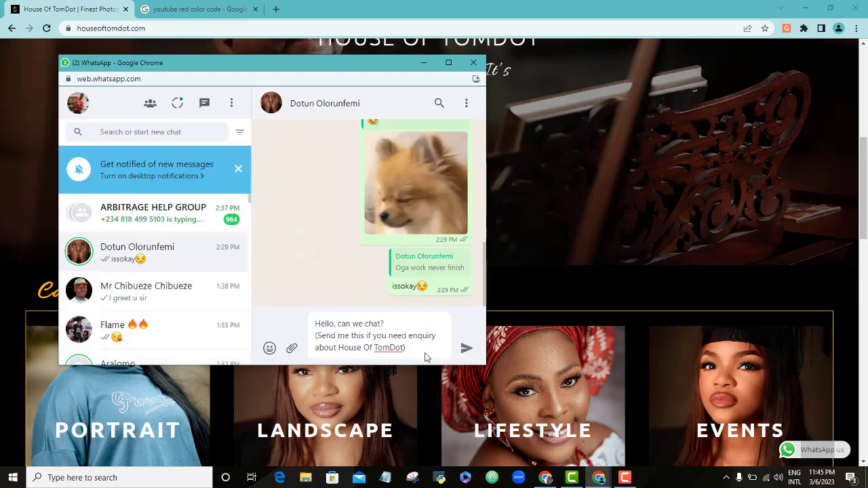
Review the drafted message in WhatsApp Web, then close the window without sending it
drag(316, 324, 410, 359)
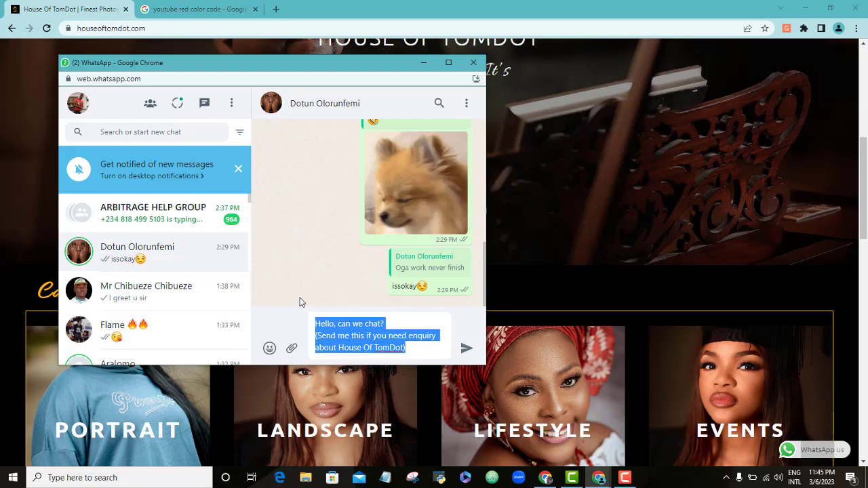
click(423, 325)
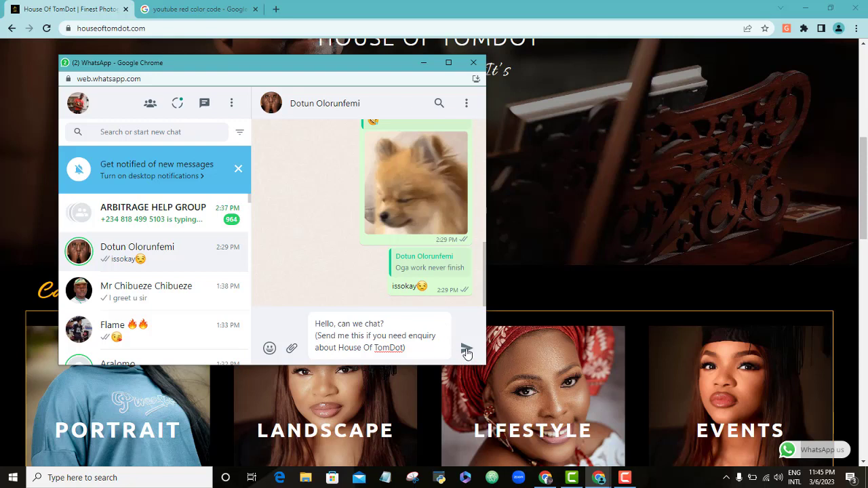
click(472, 63)
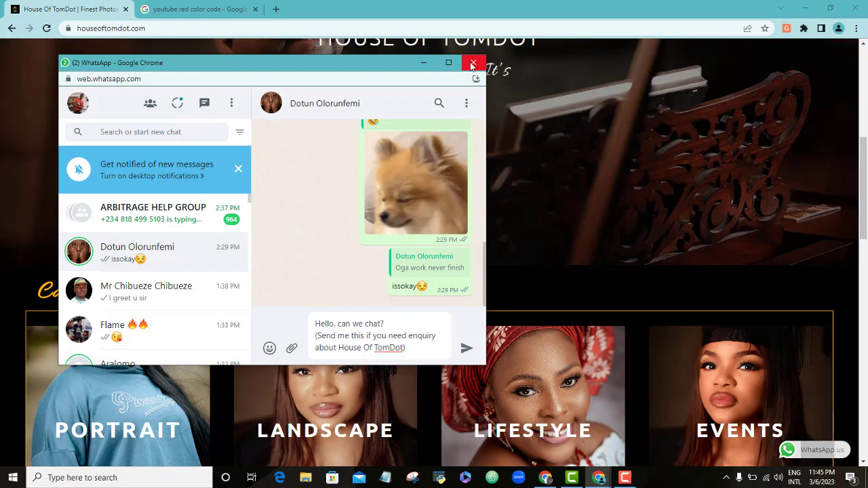
click(324, 139)
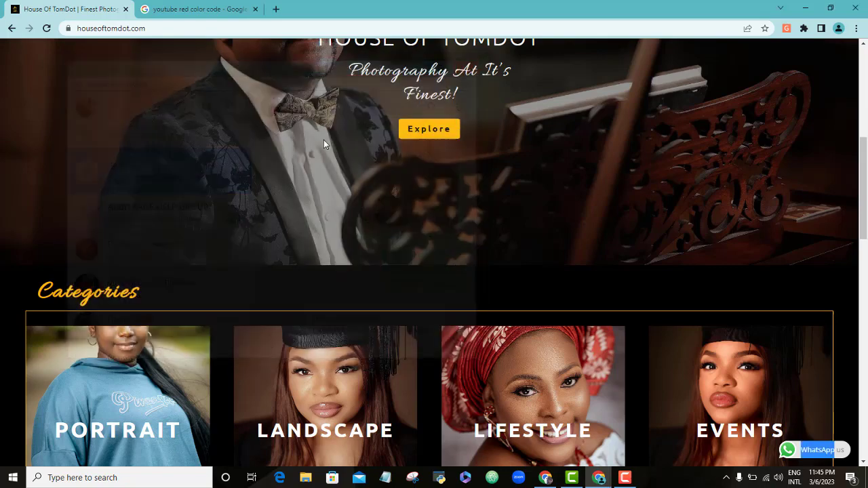
drag(864, 227, 865, 392)
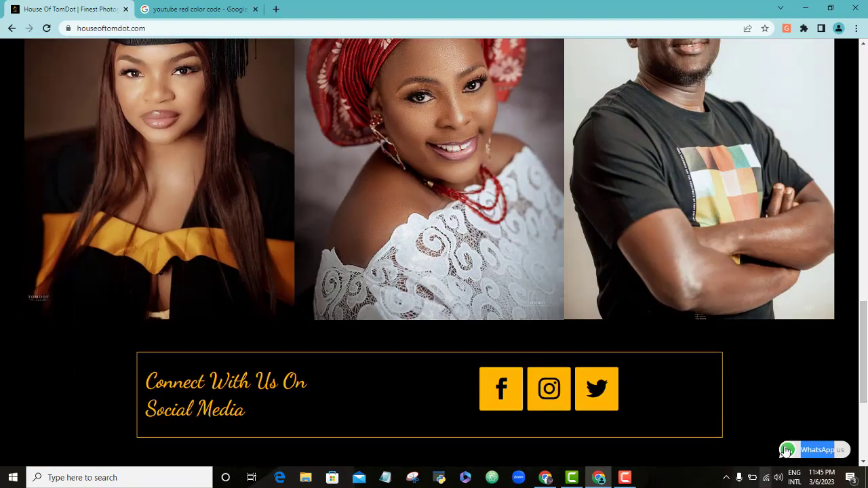